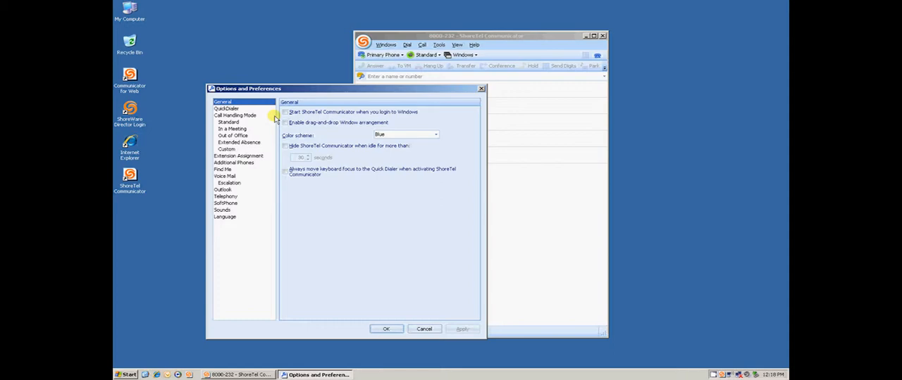
# Step: In the General options, enable starting Communicator at Windows login and drag-and-drop window arrangement, and set the color scheme to Silver
pyautogui.click(285, 113)
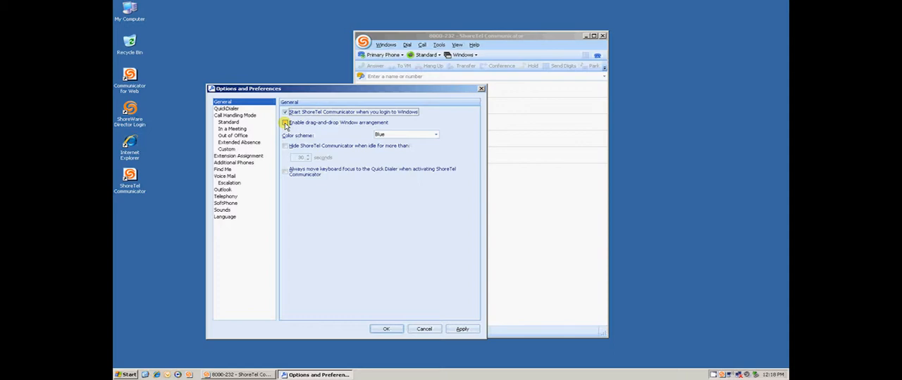
pyautogui.click(285, 123)
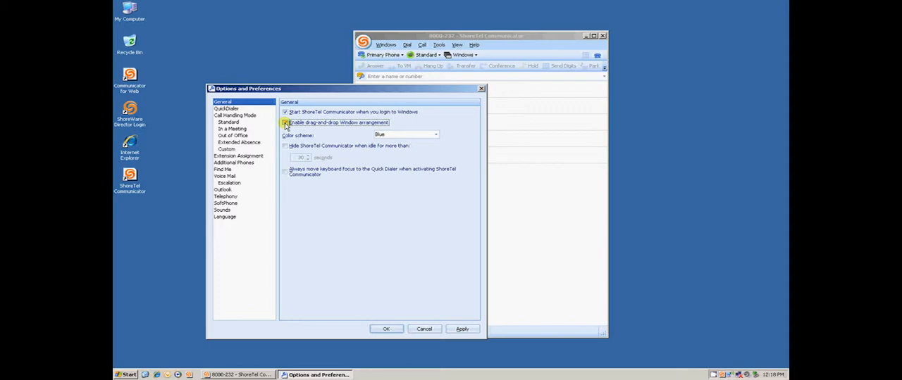
pyautogui.click(285, 123)
pyautogui.click(434, 135)
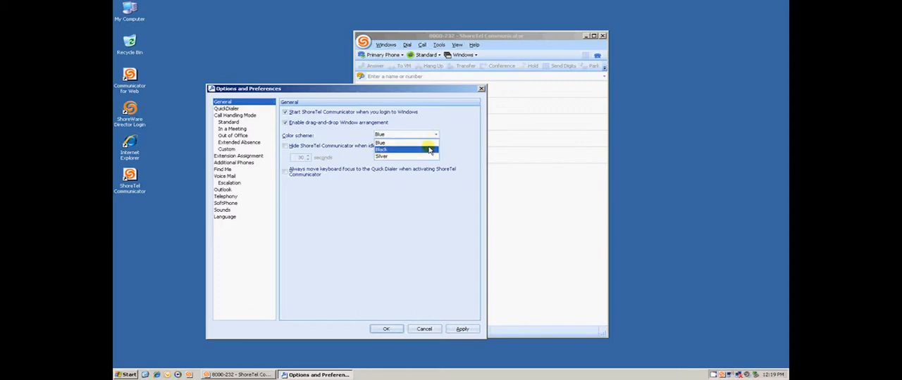
pyautogui.click(427, 156)
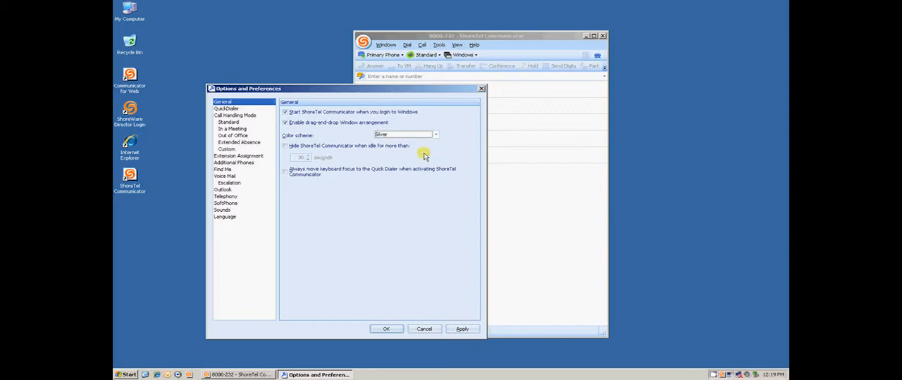
# Step: Hide Communicator when idle for more than 25 seconds, always move keyboard focus to the Quick Dialer on activation, and apply the General options
pyautogui.click(286, 146)
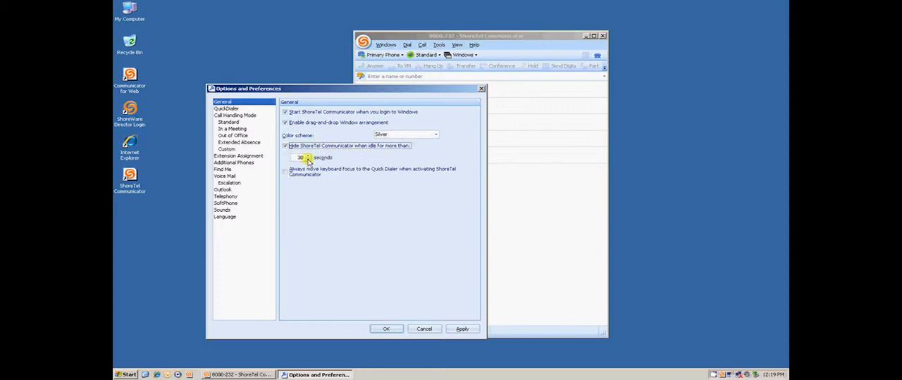
pyautogui.click(308, 160)
pyautogui.click(308, 161)
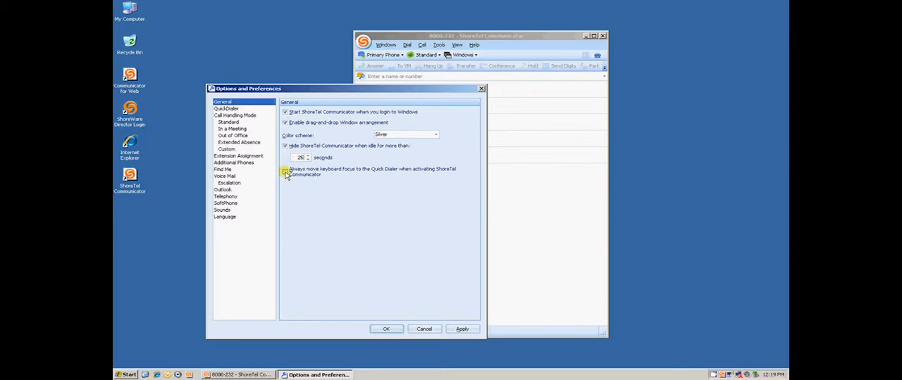
pyautogui.click(286, 173)
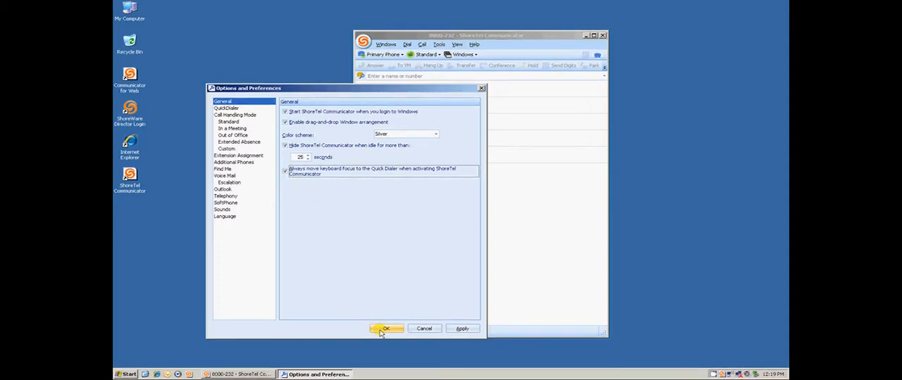
pyautogui.click(462, 329)
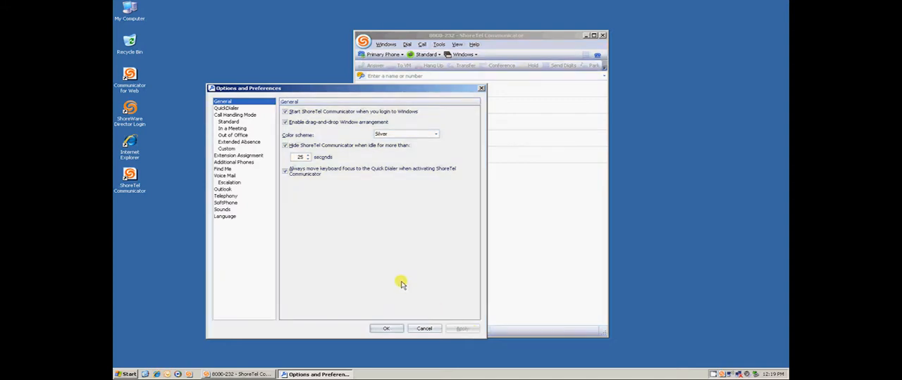
# Step: In the QuickDialer options, enable searching by company name and showing fax numbers, show all calls in redial, and apply
pyautogui.click(229, 107)
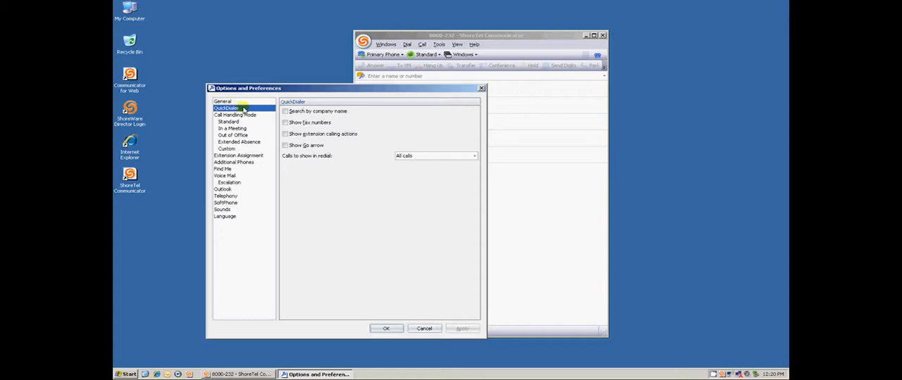
pyautogui.click(286, 113)
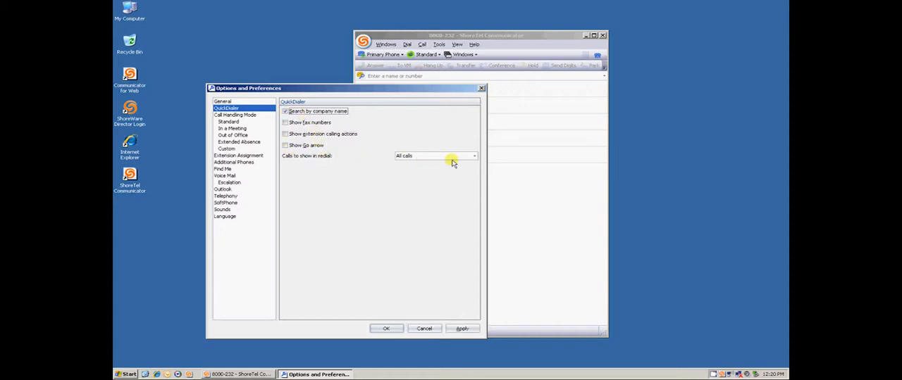
pyautogui.click(475, 156)
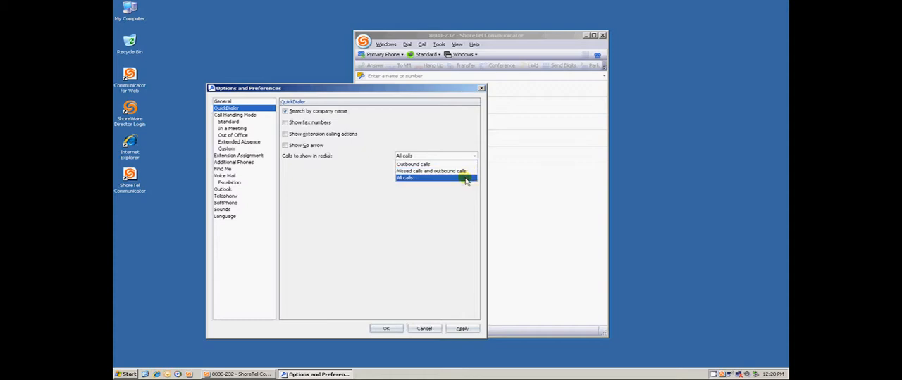
pyautogui.click(465, 179)
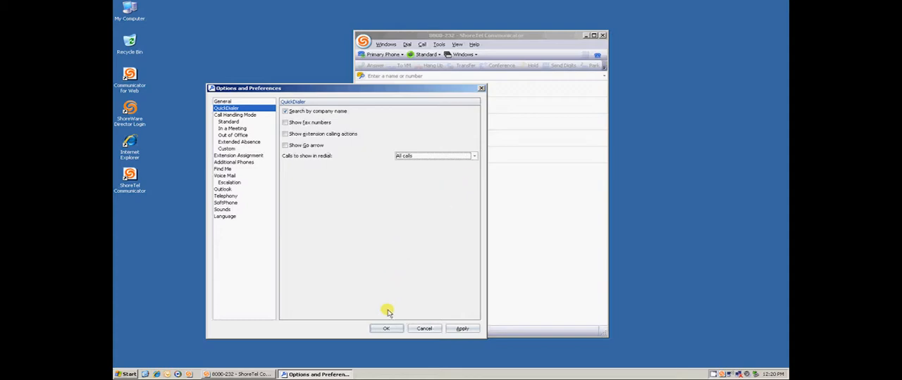
pyautogui.click(459, 329)
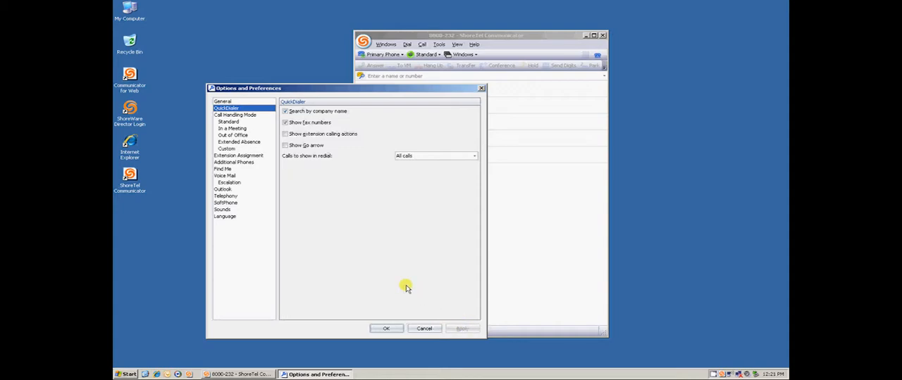
# Step: In the Find Me options, enter the first phone number and set its number of rings to 2
pyautogui.click(226, 170)
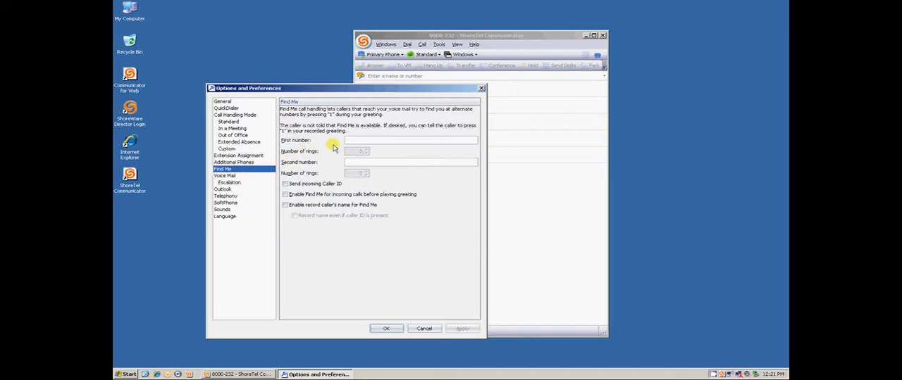
pyautogui.click(356, 140)
pyautogui.write('503555')
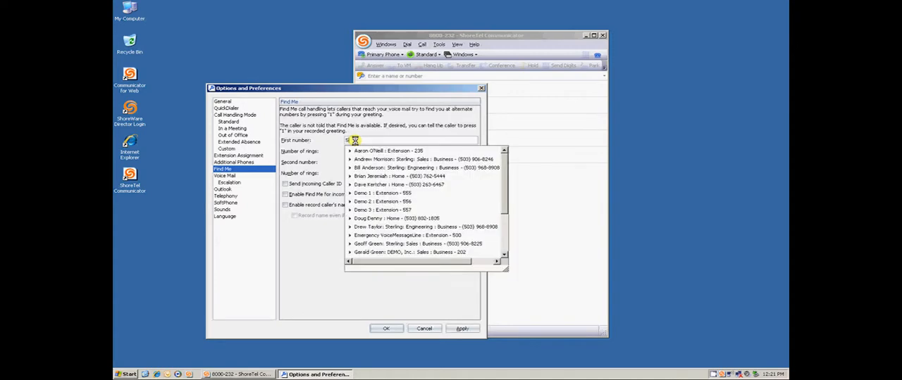
pyautogui.write('0101')
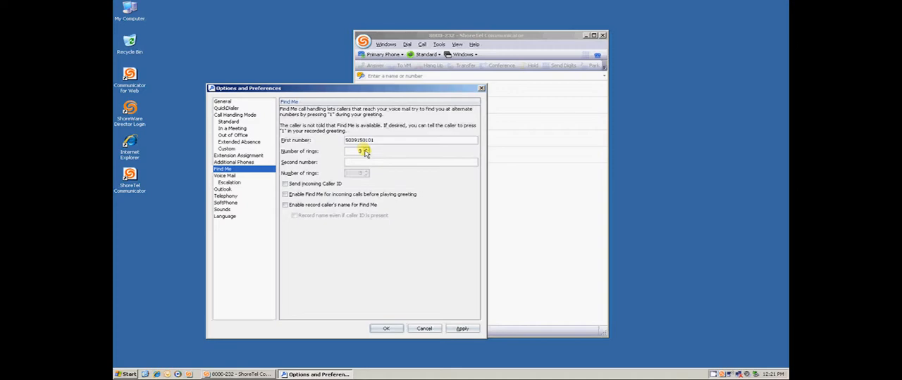
pyautogui.click(366, 154)
# Step: Look up Sterling, choose its Business number as the second Find Me number, and set its number of rings to 2
pyautogui.click(362, 161)
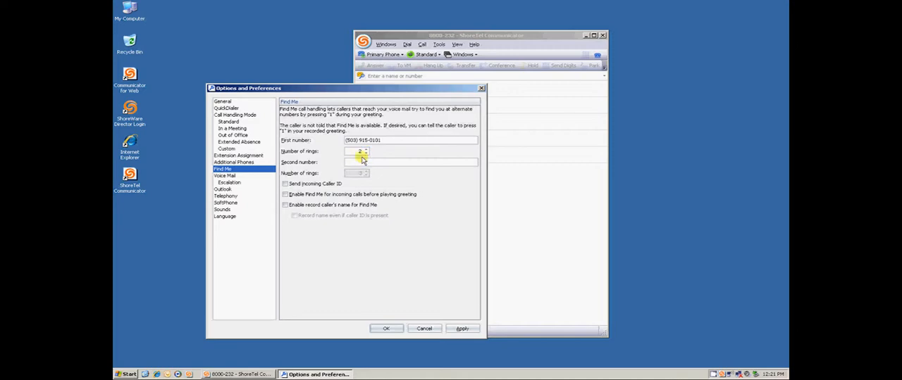
pyautogui.write('ster')
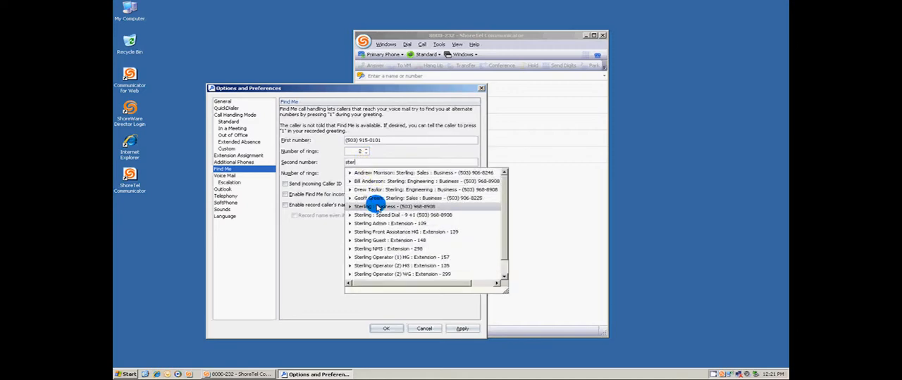
pyautogui.click(372, 206)
pyautogui.click(367, 176)
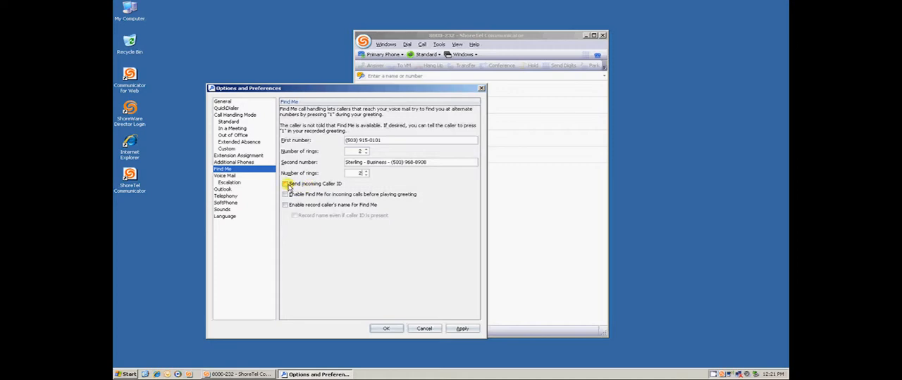
# Step: Enable sending incoming Caller ID, Find Me before the greeting, and recording the caller's name, and apply the Find Me options
pyautogui.click(285, 184)
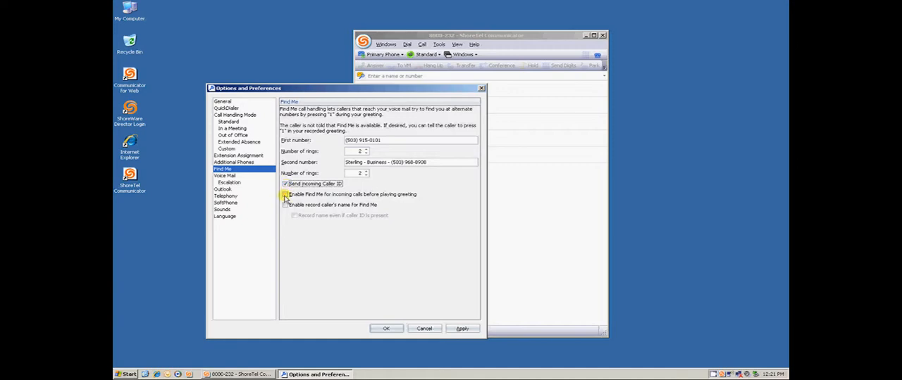
pyautogui.click(284, 196)
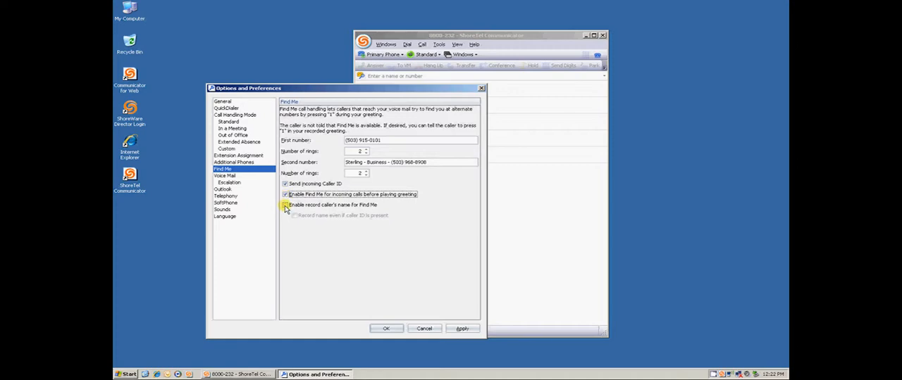
pyautogui.click(285, 206)
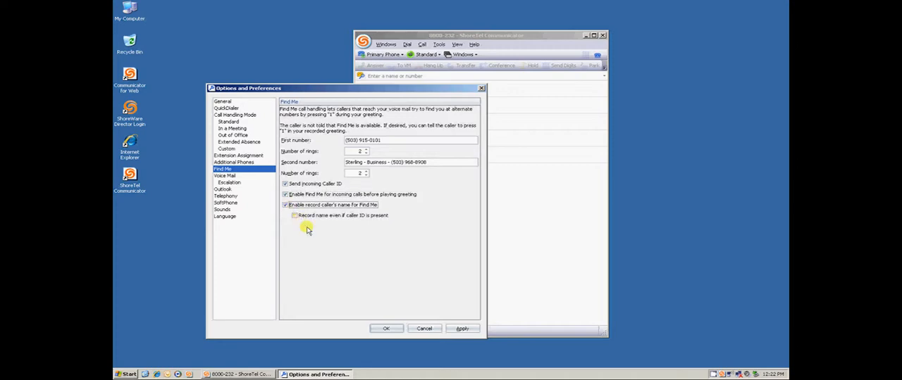
pyautogui.click(463, 330)
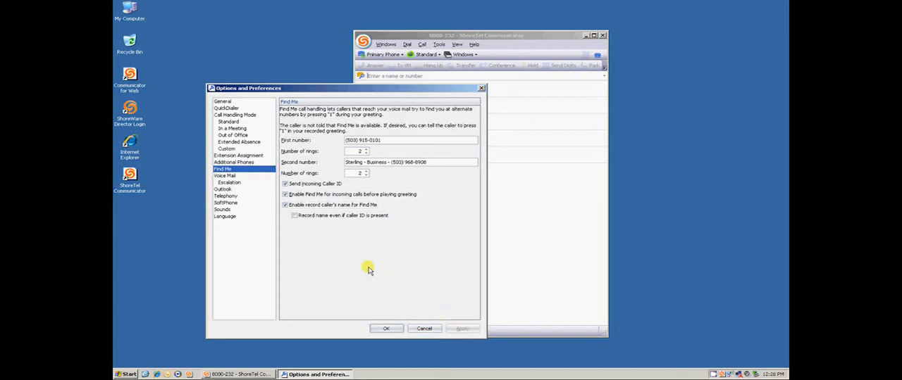
# Step: In the Voice Mail options, enable PC speaker playback, PC microphone recording, and playing envelope information when listening to messages
pyautogui.click(227, 176)
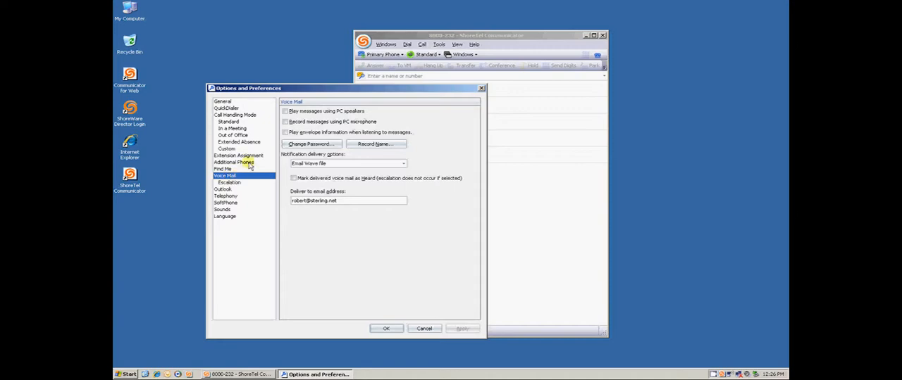
pyautogui.click(286, 112)
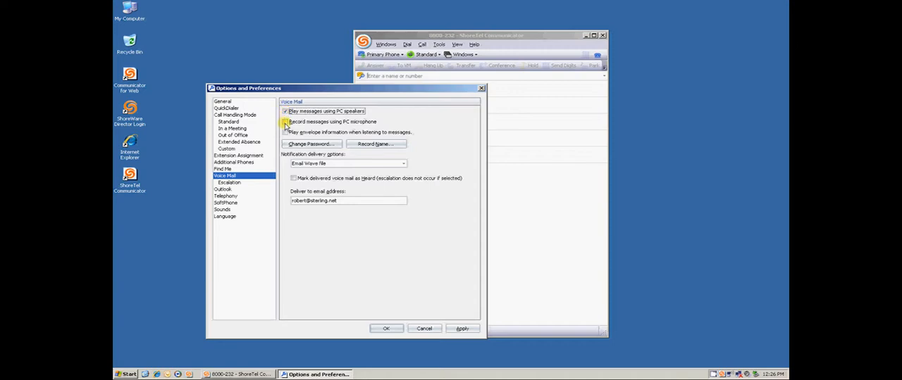
pyautogui.click(285, 123)
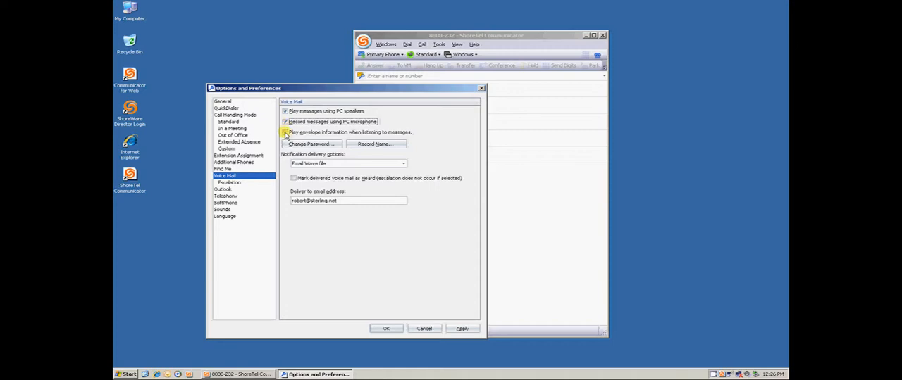
pyautogui.click(286, 134)
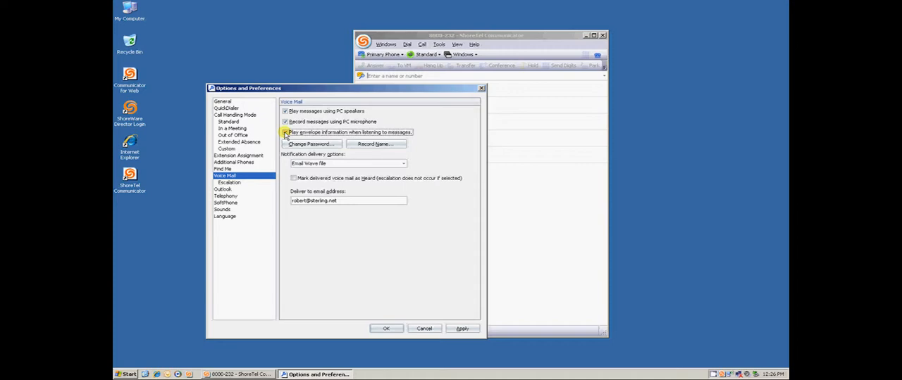
pyautogui.click(286, 133)
# Step: Keep voice mail notification delivery as Email Wave file, mark delivered voice mail as Heard, and apply the options
pyautogui.click(401, 164)
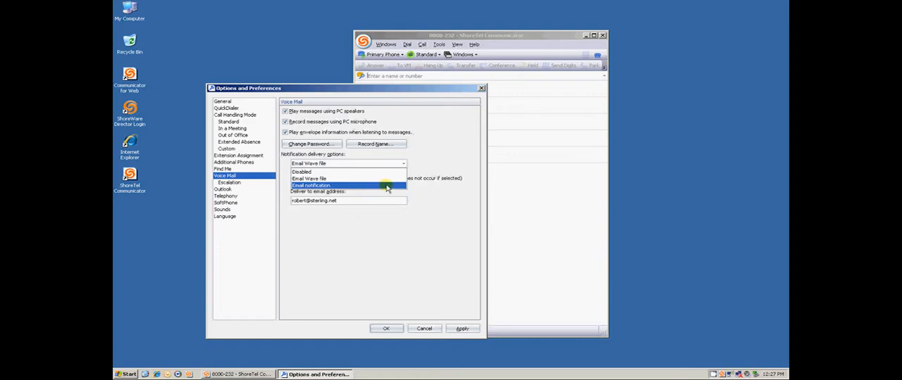
pyautogui.click(418, 184)
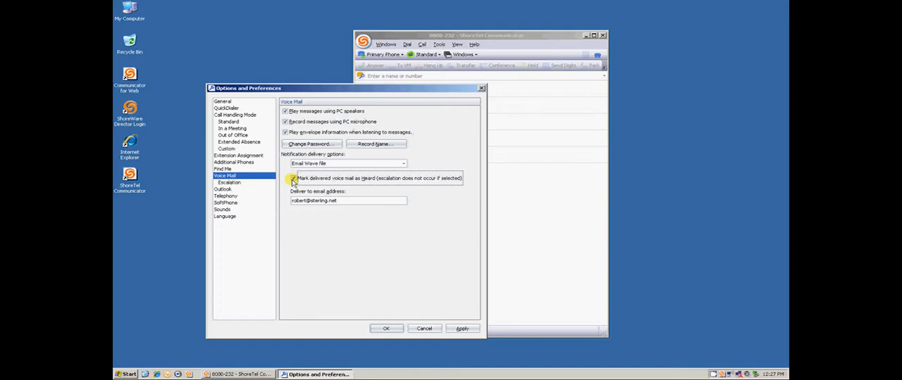
pyautogui.moveTo(336, 201); pyautogui.dragTo(271, 194)
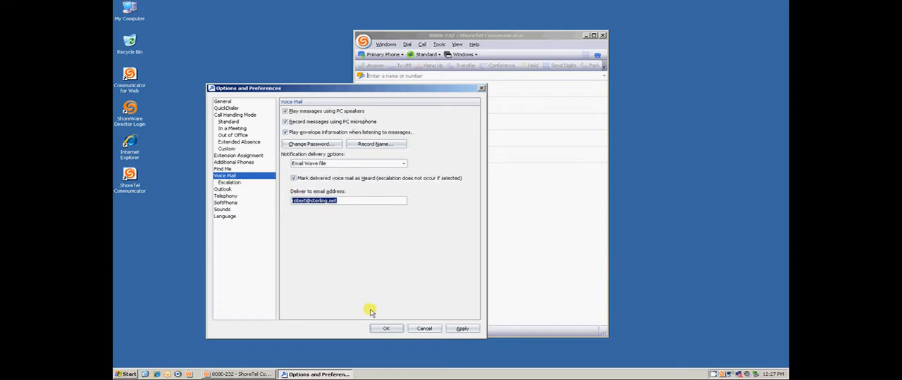
pyautogui.click(456, 329)
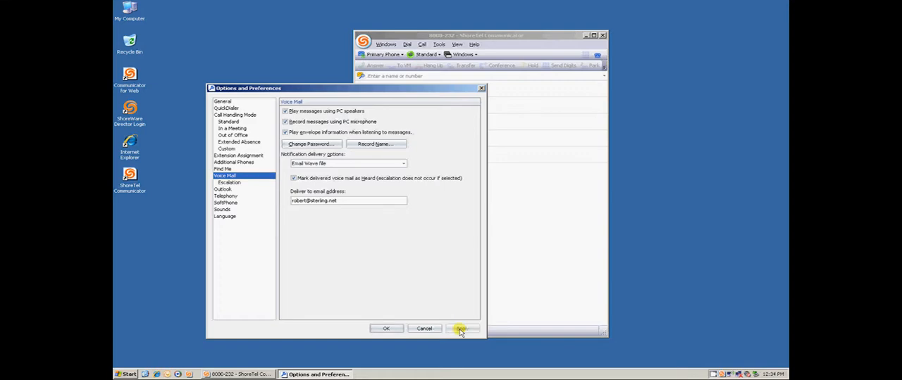
# Step: In the Outlook options, enable importing contacts from Outlook and opening Outlook contacts when calls arrive
pyautogui.click(237, 190)
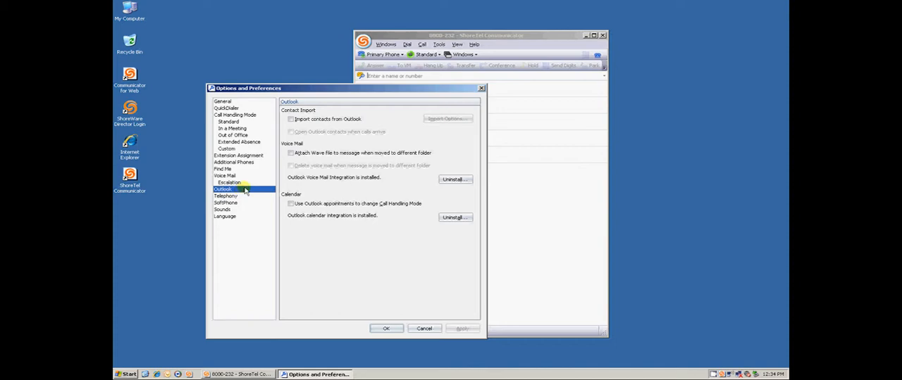
pyautogui.click(290, 120)
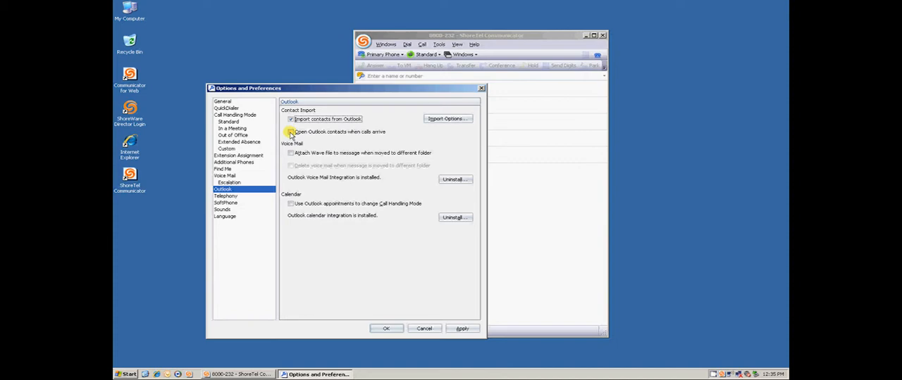
pyautogui.click(291, 133)
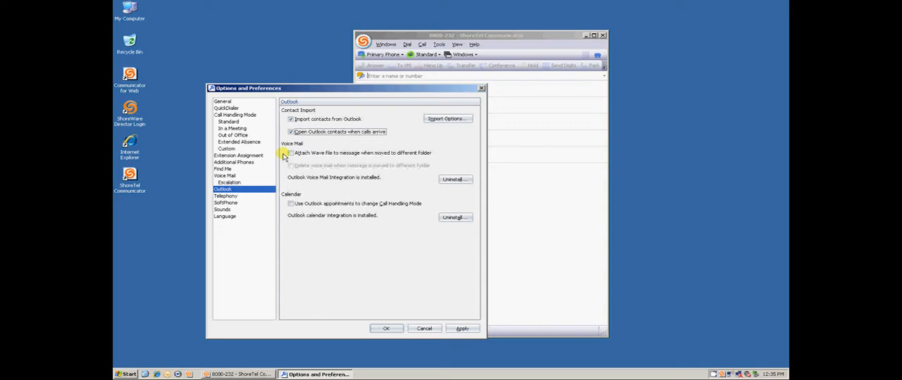
# Step: Enable attaching the Wave file and deleting the voice mail when a message is moved to a different folder, and apply the Outlook options
pyautogui.click(290, 154)
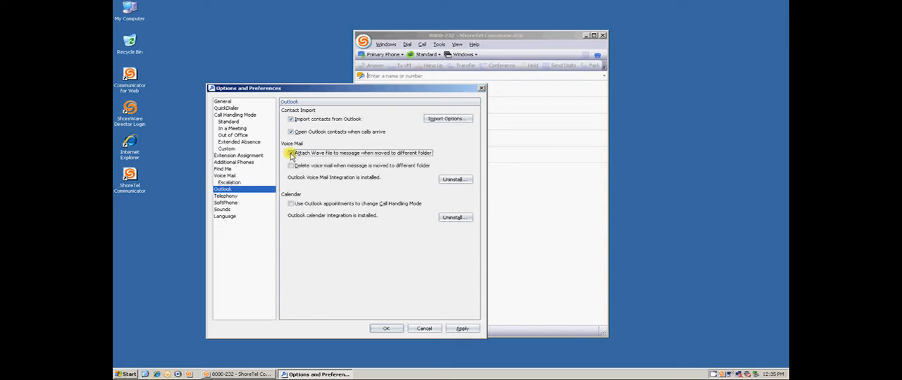
pyautogui.click(290, 167)
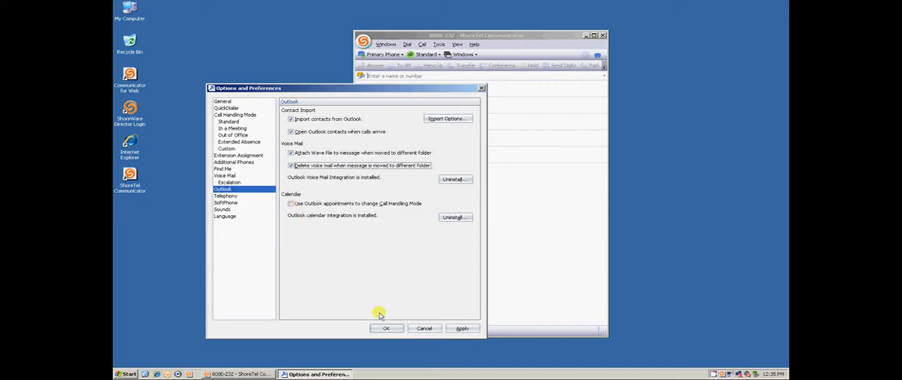
pyautogui.click(462, 329)
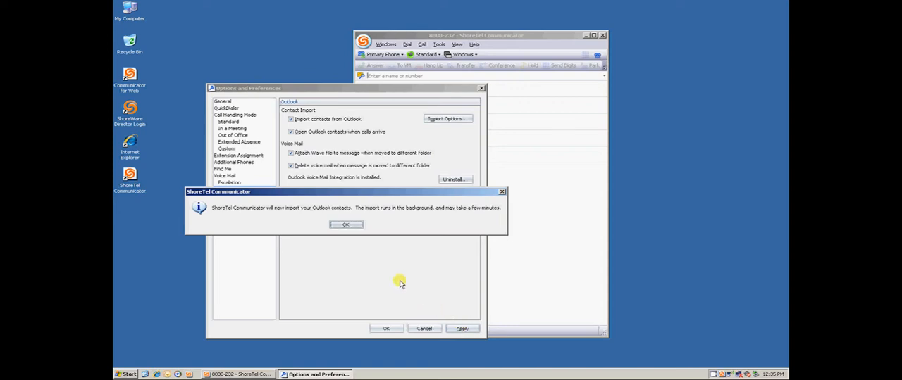
pyautogui.click(342, 226)
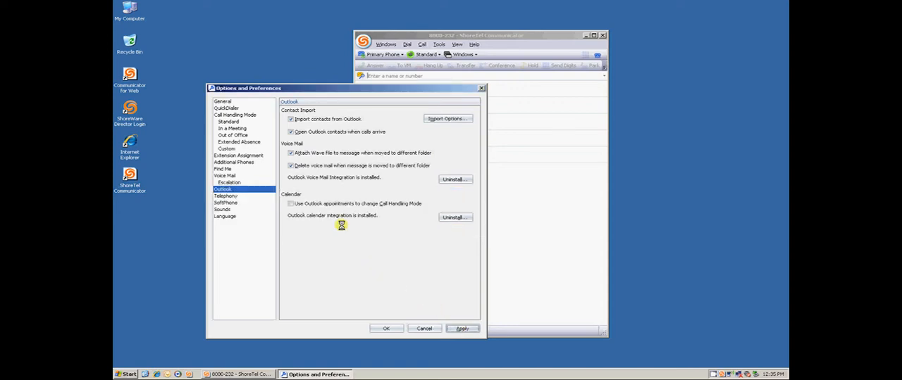